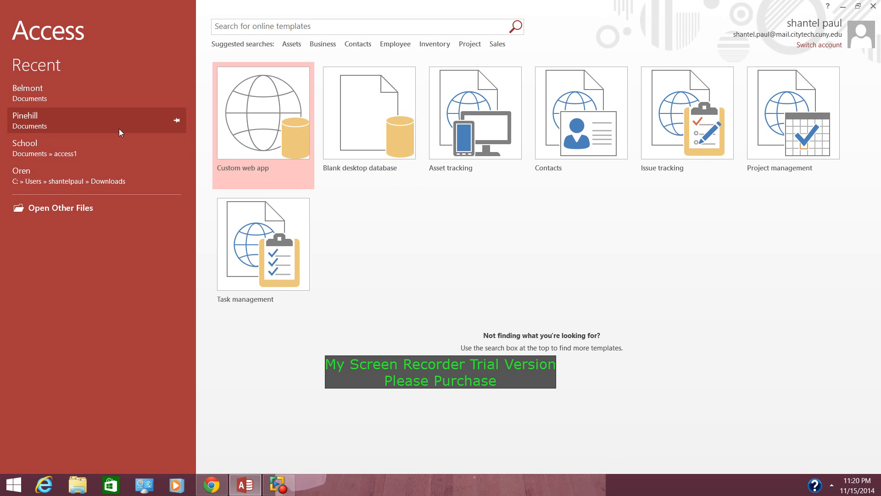
# Step: Open the Pinehill database and display its Teacher table
pyautogui.click(37, 119)
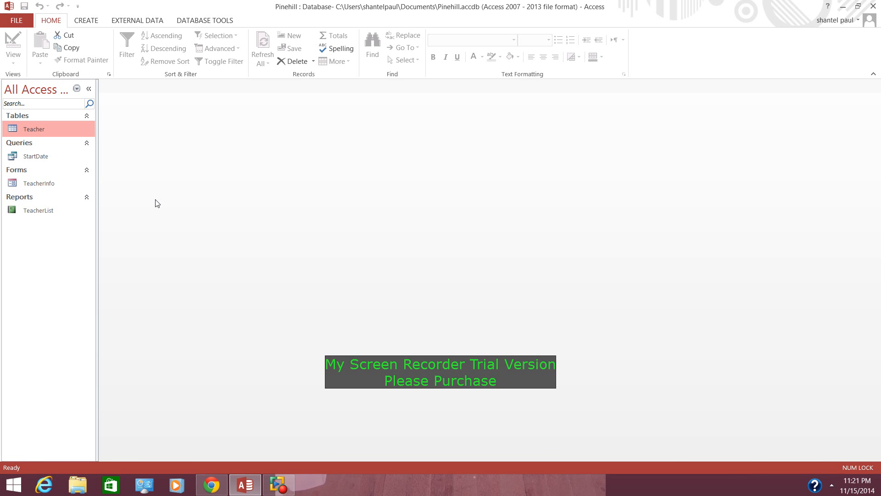
pyautogui.doubleClick(35, 128)
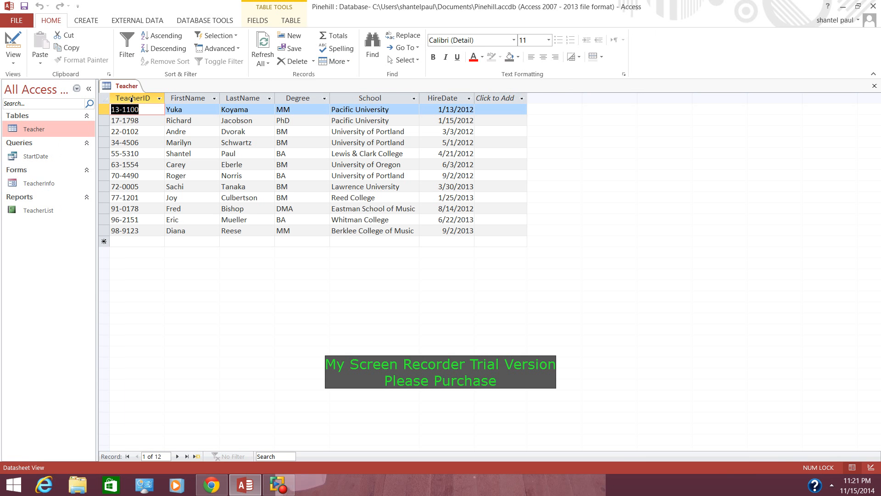
# Step: Review the data types of the Teacher table's fields, including the type choices available for HireDate
pyautogui.click(258, 20)
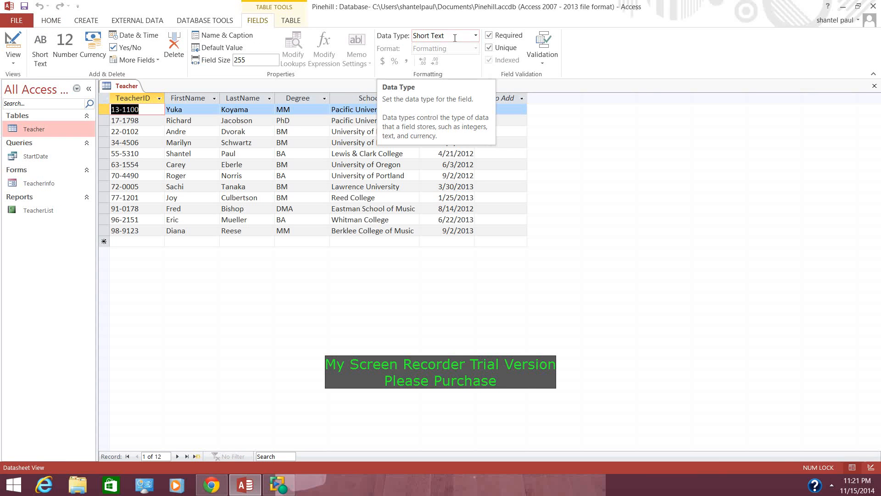
pyautogui.click(444, 98)
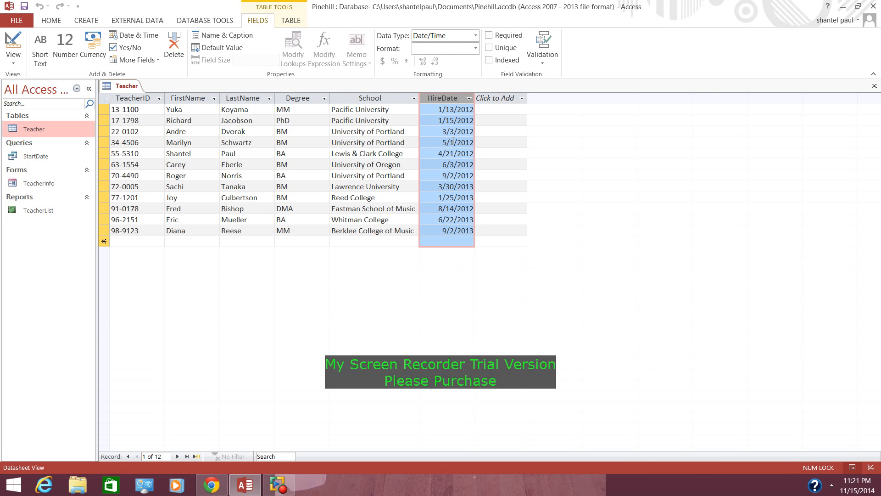
pyautogui.click(475, 37)
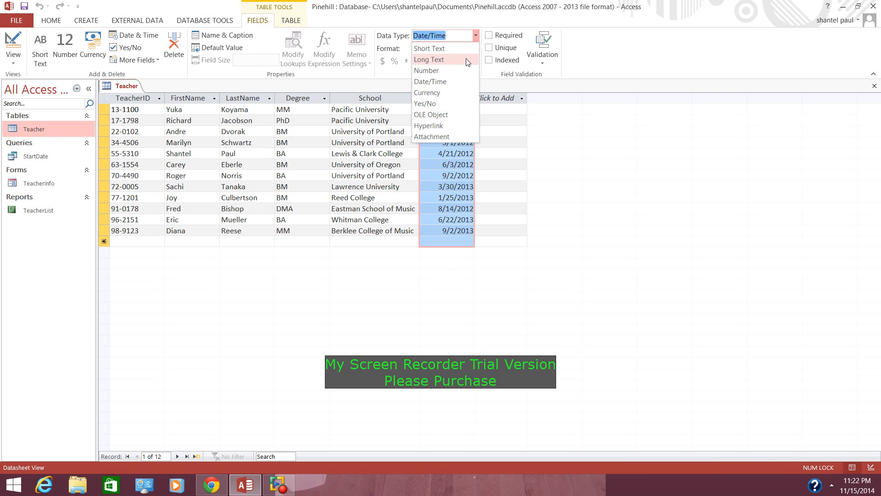
pyautogui.click(476, 37)
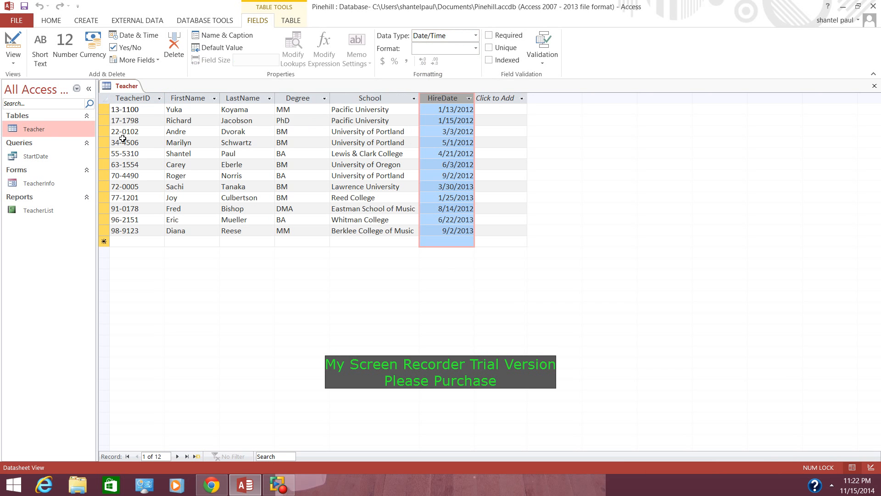
pyautogui.click(149, 110)
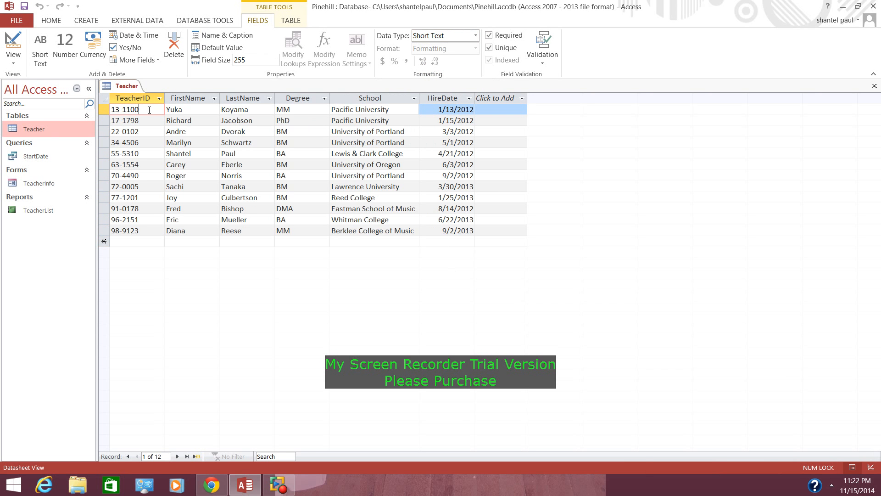
pyautogui.click(193, 109)
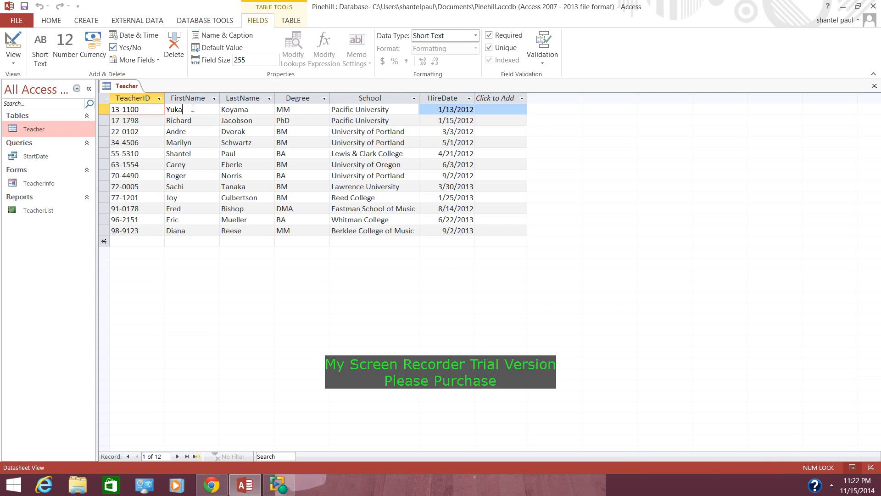
pyautogui.click(258, 110)
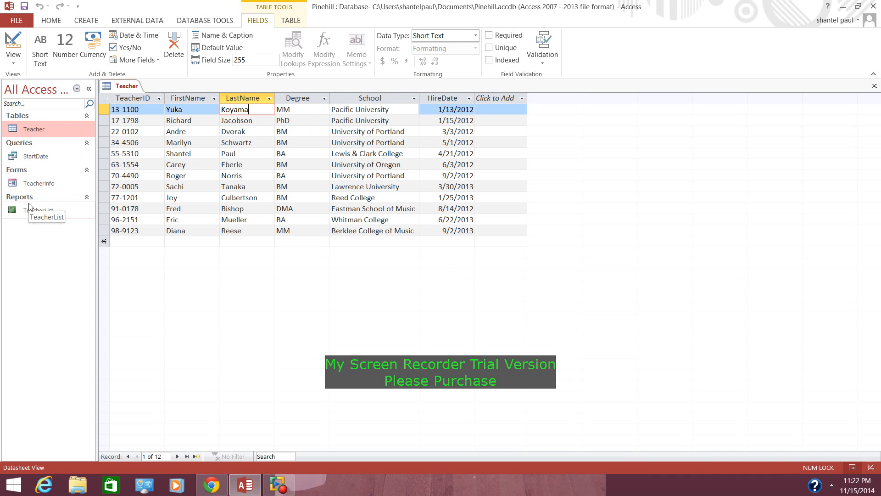
# Step: View the StartDate query's datasheet, then return to the Teacher table for comparison
pyautogui.doubleClick(30, 155)
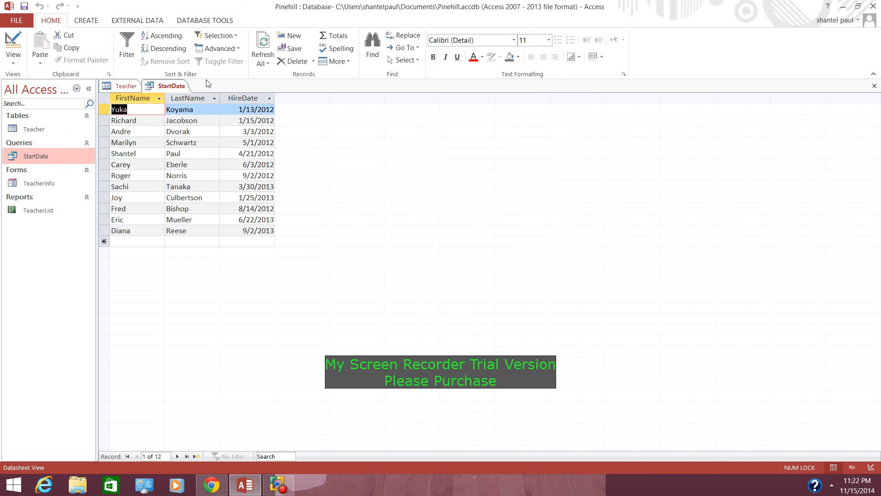
pyautogui.click(21, 127)
pyautogui.doubleClick(21, 127)
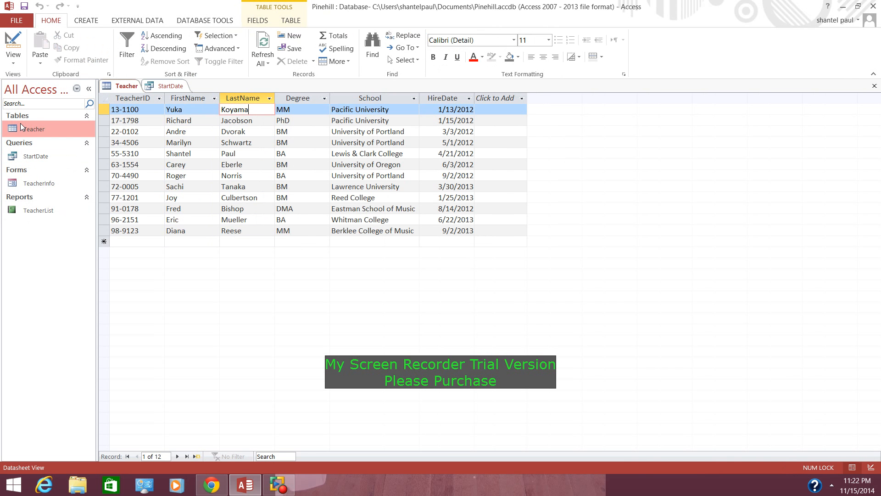
pyautogui.click(104, 99)
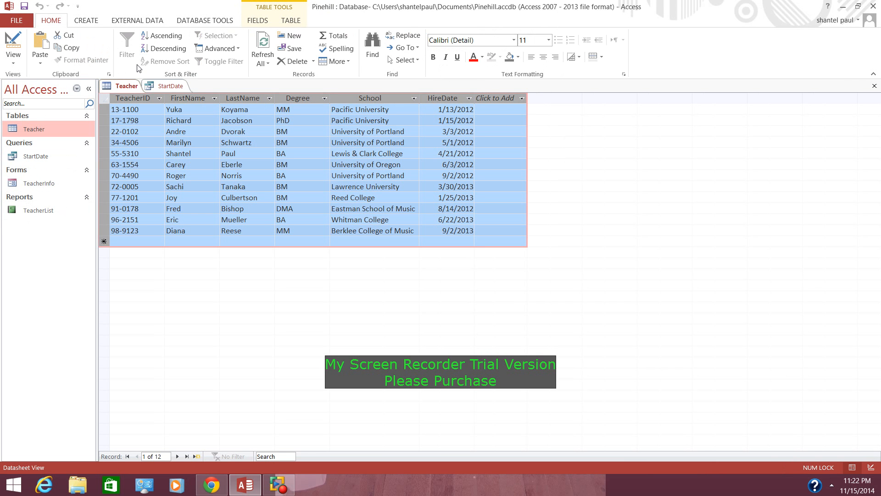
pyautogui.click(92, 24)
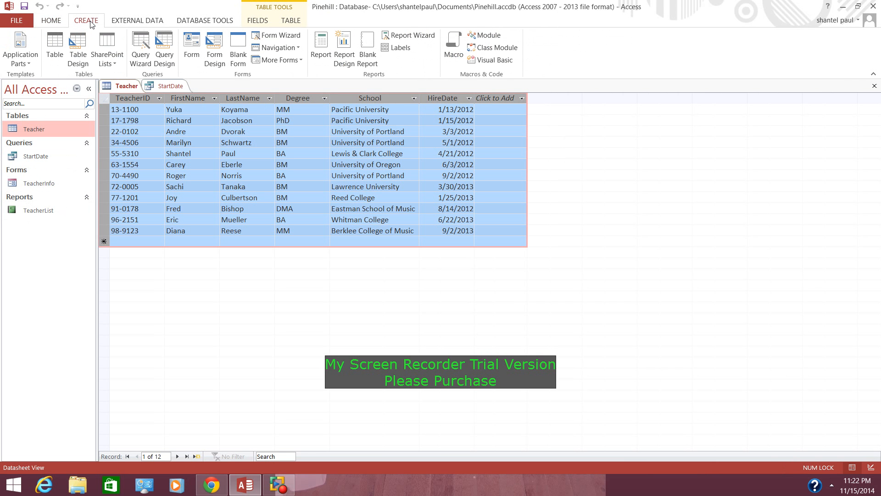
pyautogui.click(145, 64)
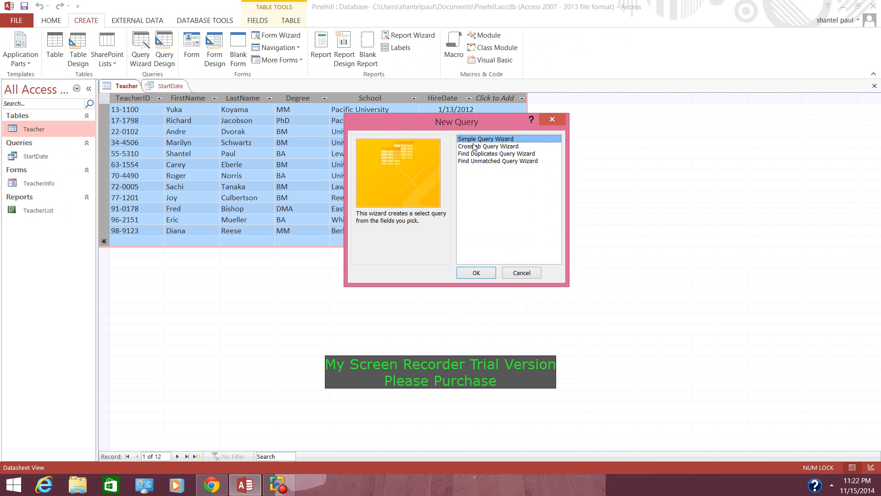
pyautogui.click(485, 274)
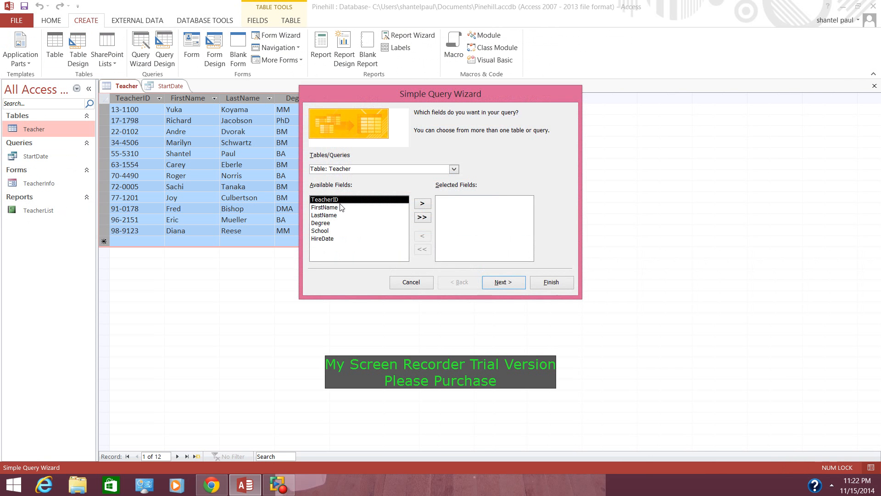
pyautogui.click(333, 207)
pyautogui.click(422, 203)
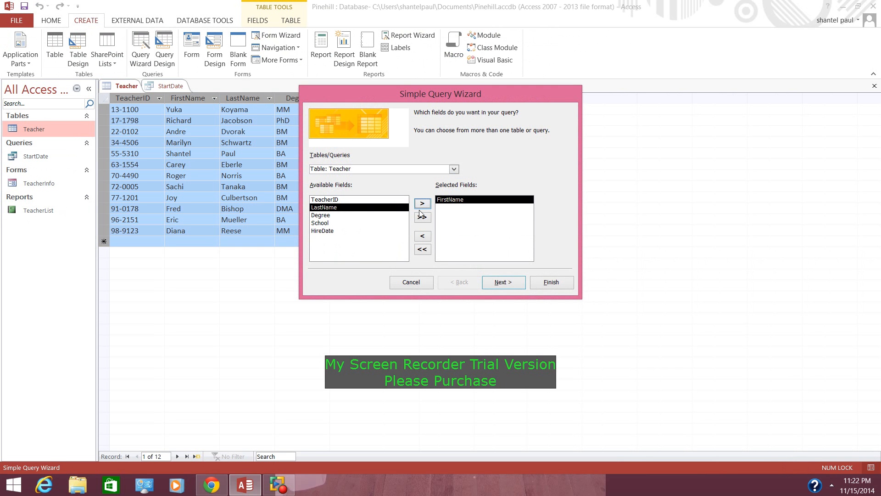
pyautogui.doubleClick(365, 207)
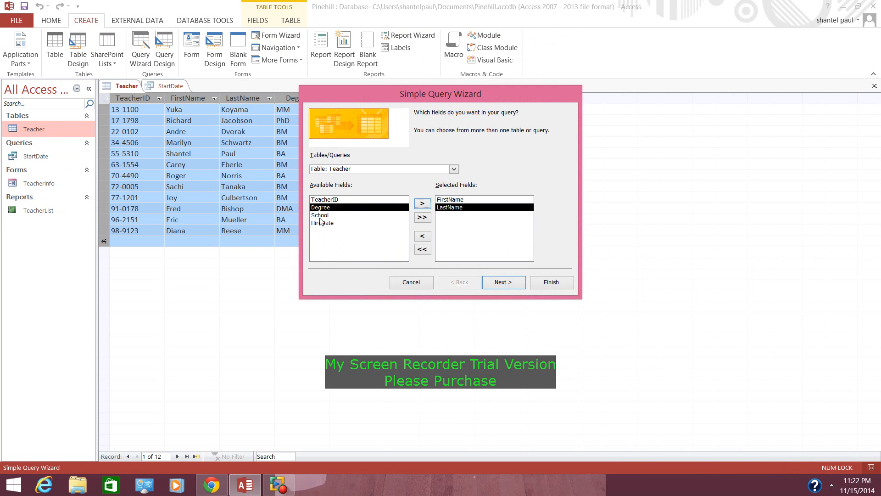
pyautogui.click(378, 223)
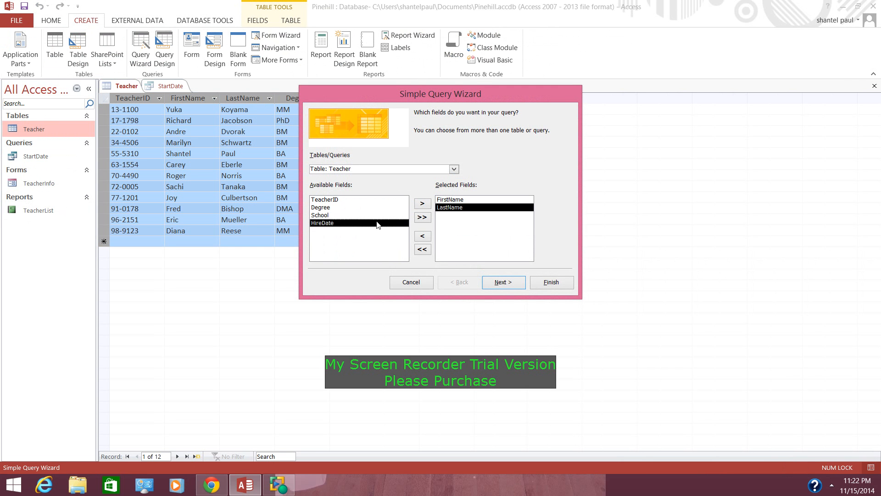
pyautogui.click(504, 282)
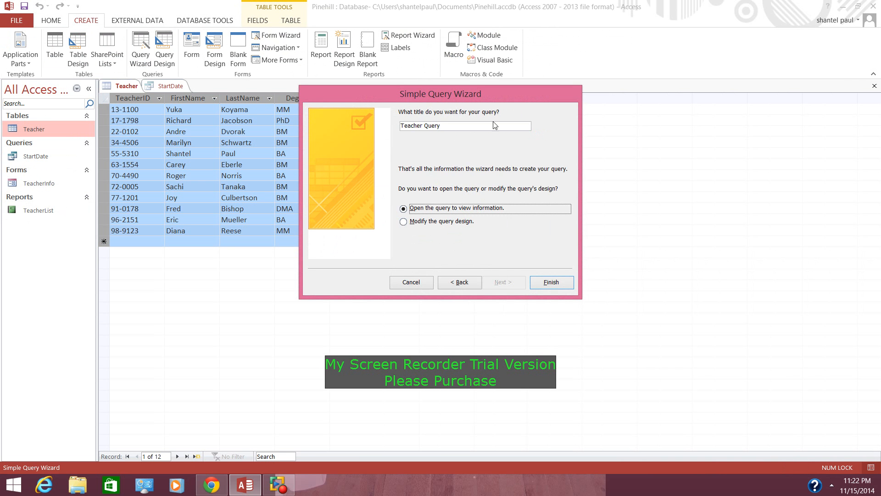
pyautogui.click(417, 283)
# Step: Display the StartDate query to examine the fields it includes
pyautogui.click(29, 157)
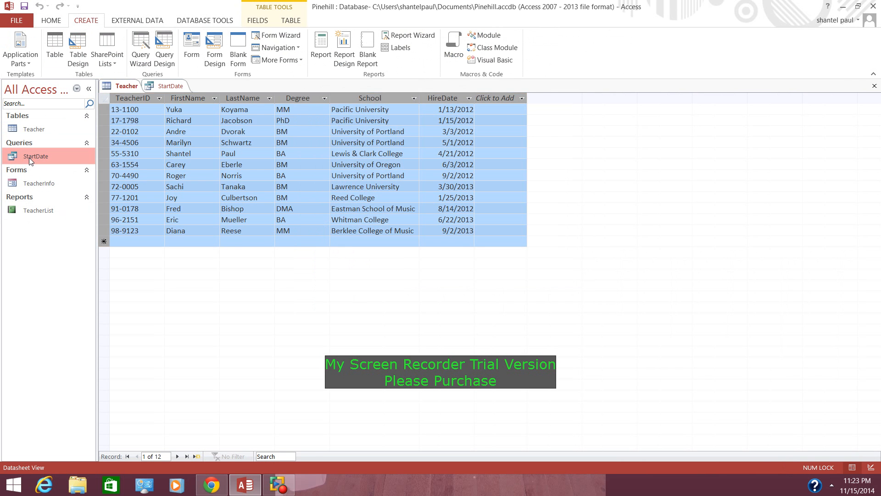
pyautogui.doubleClick(28, 157)
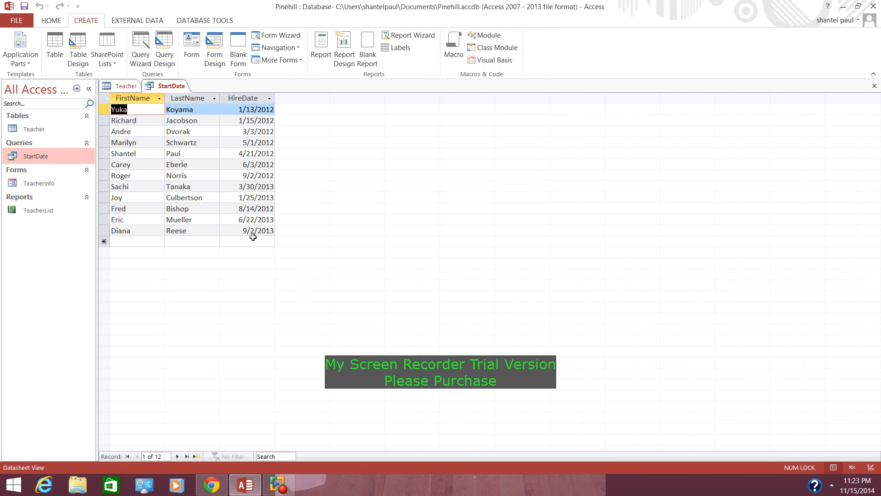
# Step: Create a new form based on the Teacher table
pyautogui.click(50, 182)
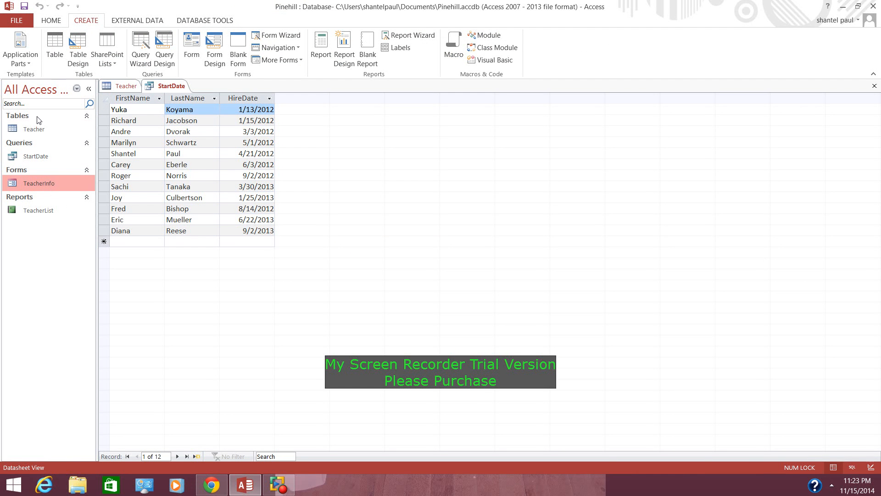
pyautogui.doubleClick(38, 128)
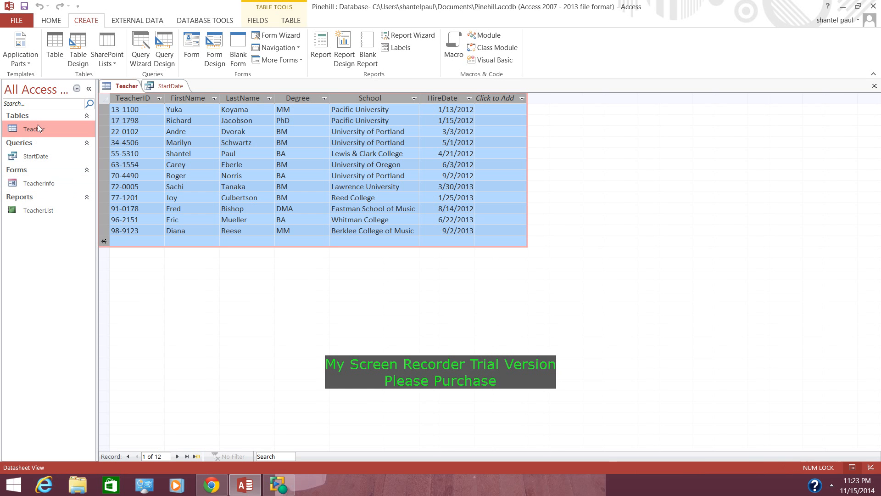
pyautogui.click(192, 49)
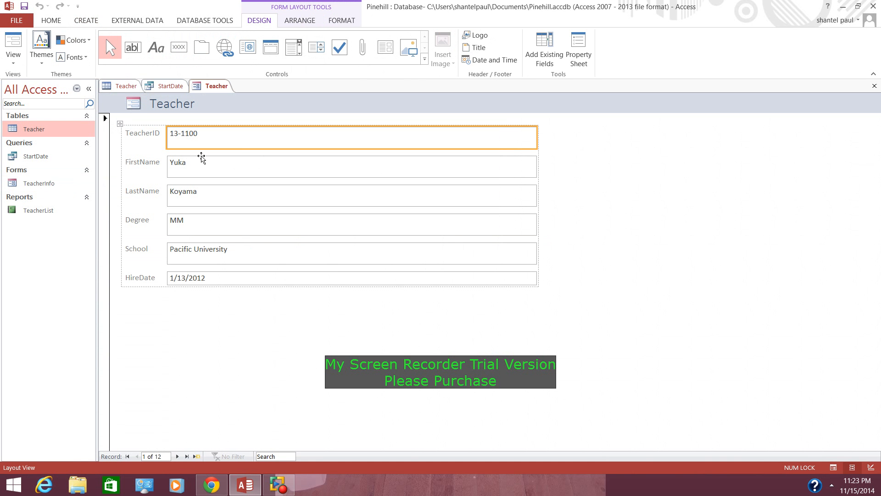
# Step: Return to the Teacher table and create a new report based on it
pyautogui.doubleClick(36, 129)
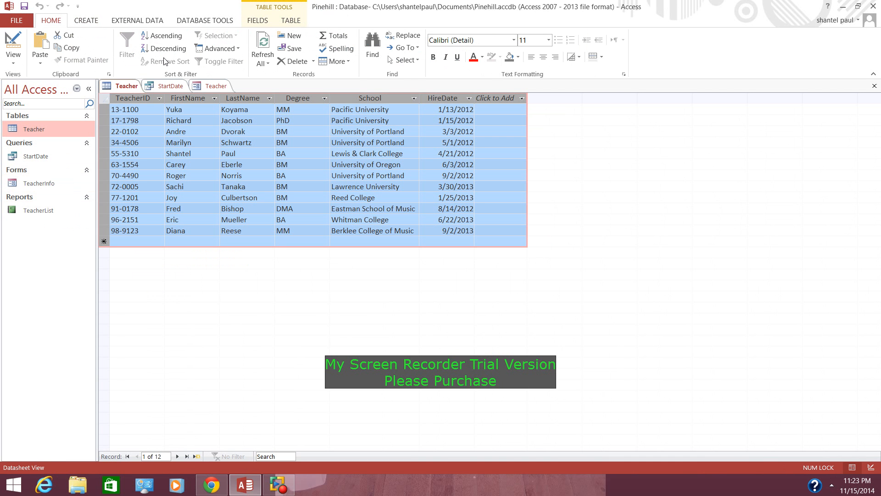
pyautogui.click(84, 24)
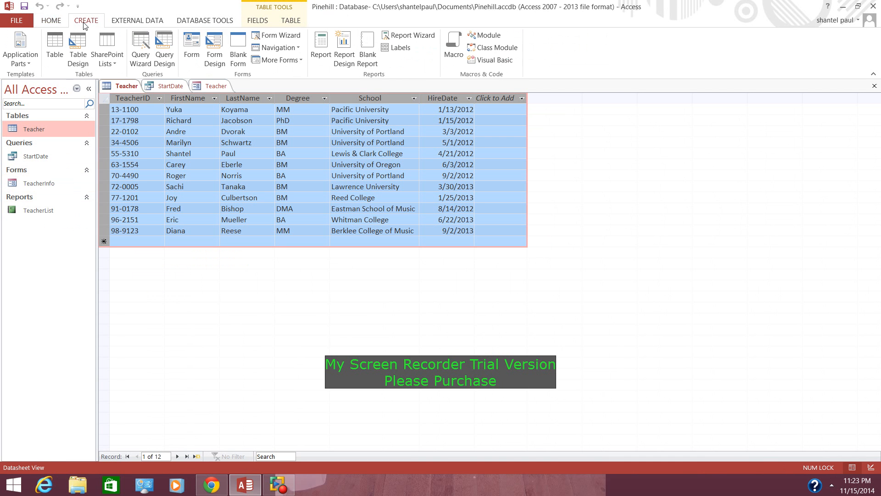
pyautogui.click(318, 50)
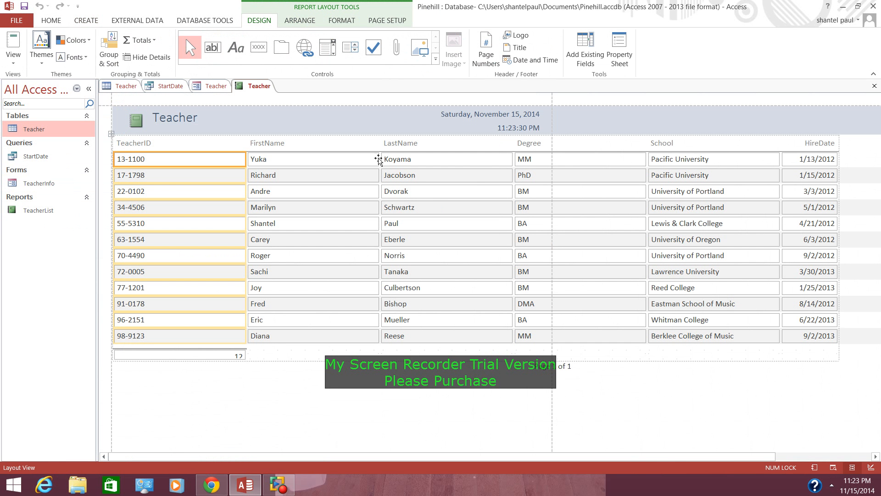
# Step: Narrow the TeacherID and FirstName columns in the new Teacher report's layout
pyautogui.moveTo(247, 157); pyautogui.dragTo(200, 159)
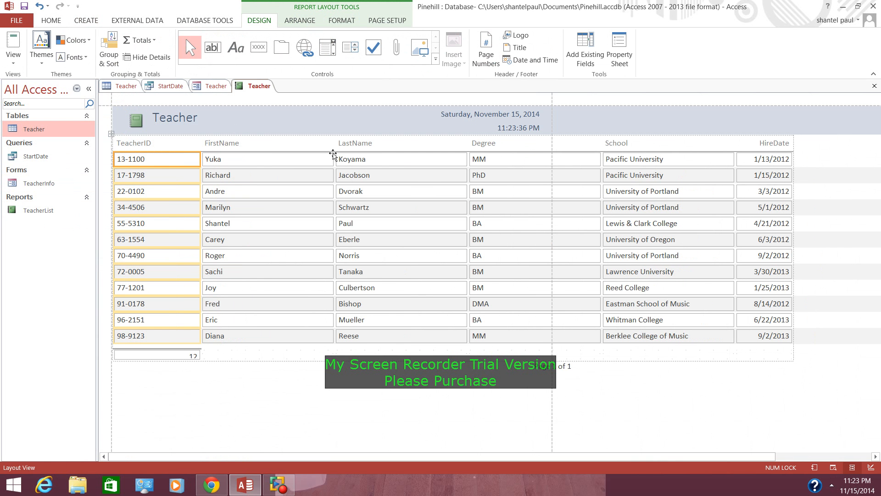
pyautogui.click(333, 159)
pyautogui.click(333, 159)
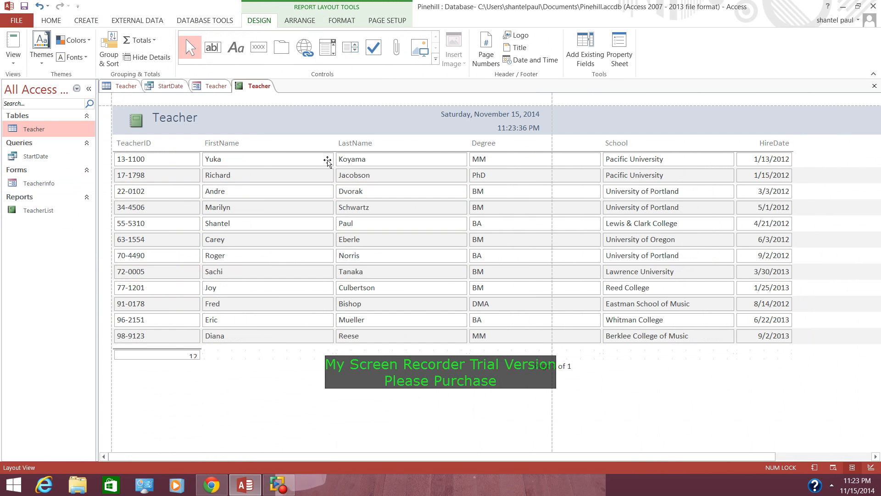
pyautogui.moveTo(333, 159); pyautogui.dragTo(267, 159)
pyautogui.click(323, 159)
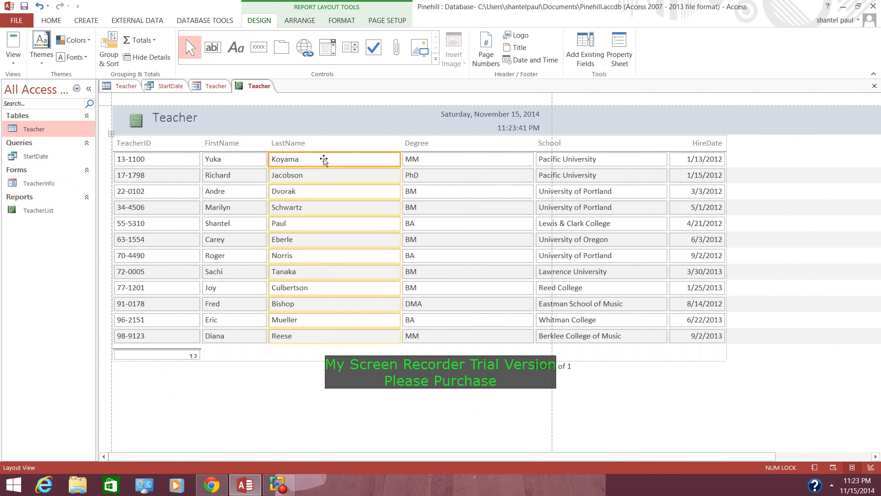
pyautogui.click(554, 365)
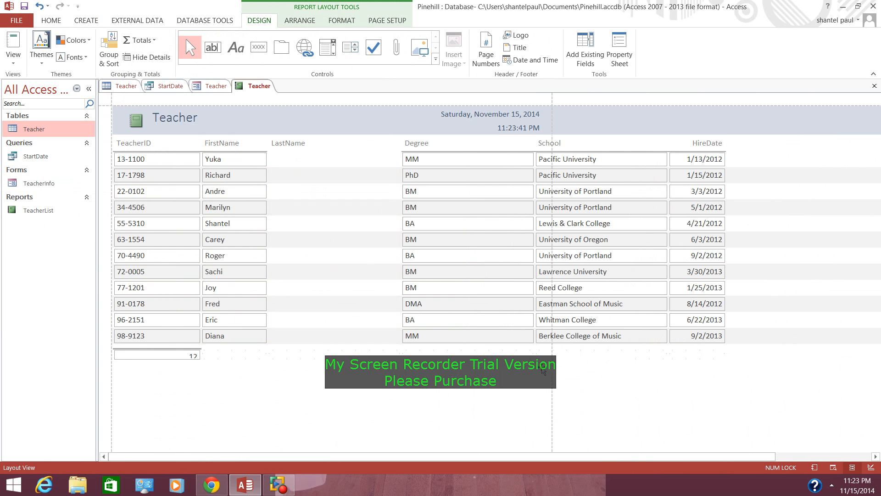
pyautogui.click(190, 353)
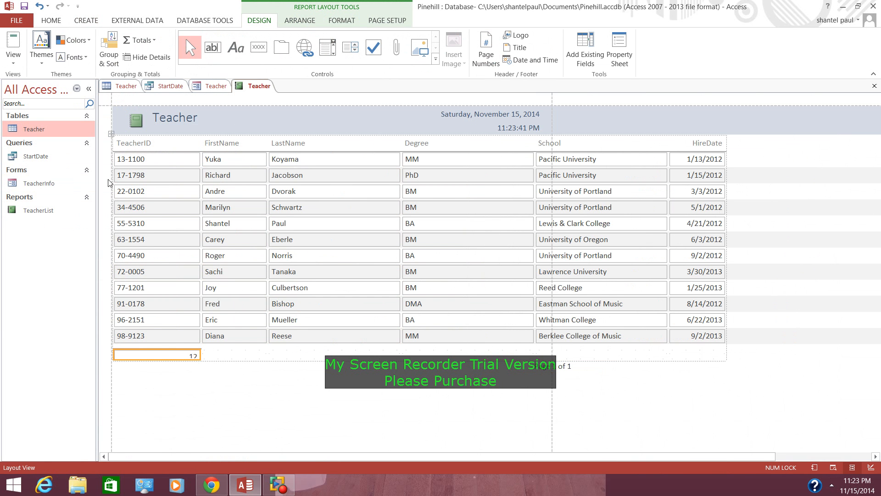
# Step: Examine the saved TeacherInfo form, TeacherList report and StartDate query one after another
pyautogui.click(48, 160)
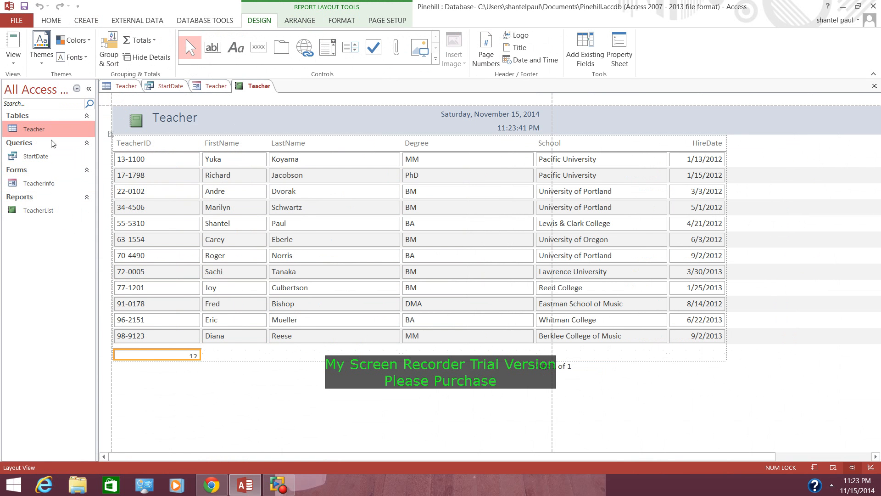
pyautogui.doubleClick(50, 186)
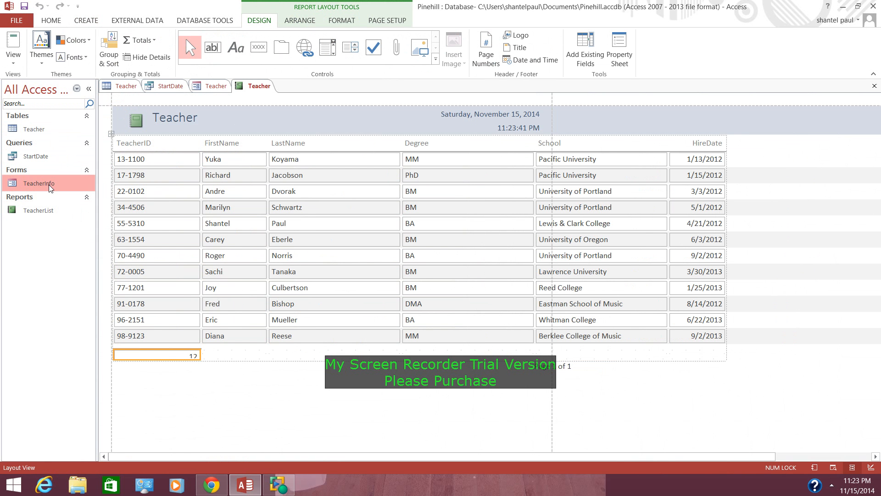
pyautogui.doubleClick(49, 212)
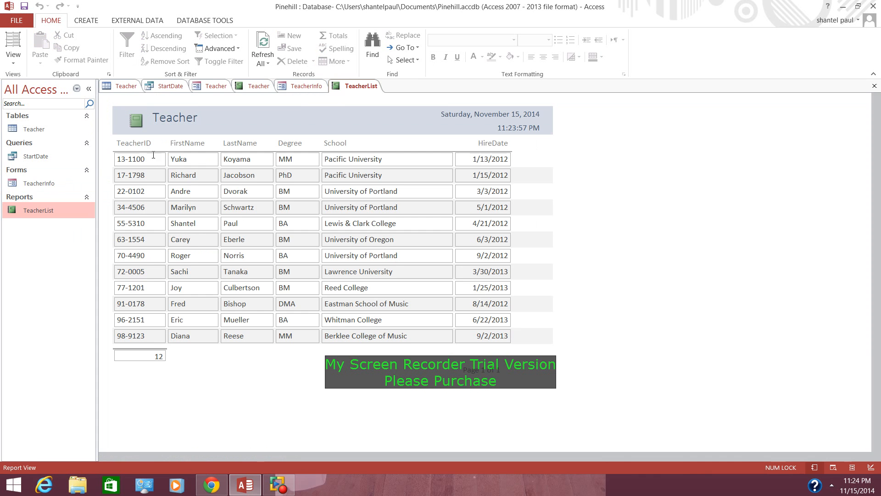
pyautogui.doubleClick(37, 183)
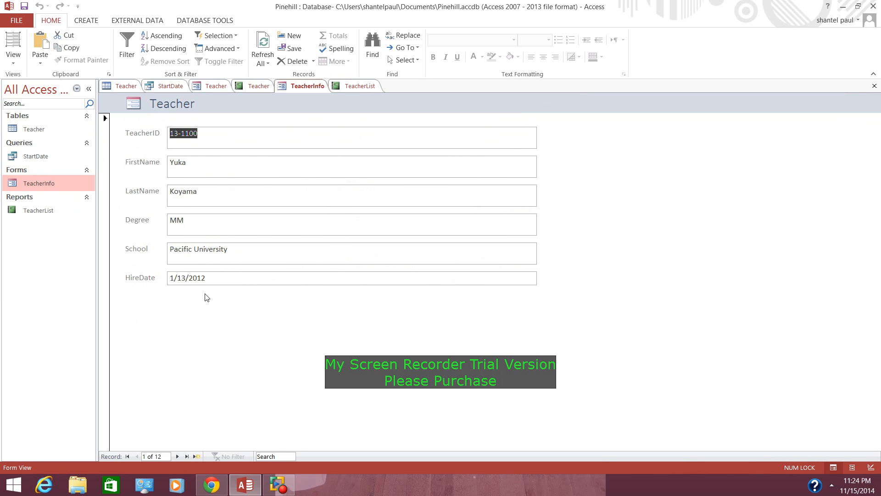
pyautogui.click(32, 157)
pyautogui.doubleClick(32, 155)
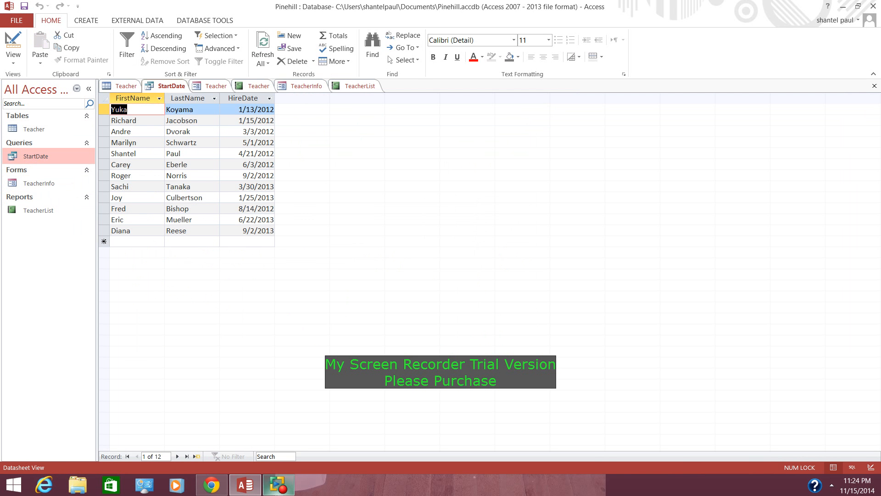
pyautogui.click(282, 489)
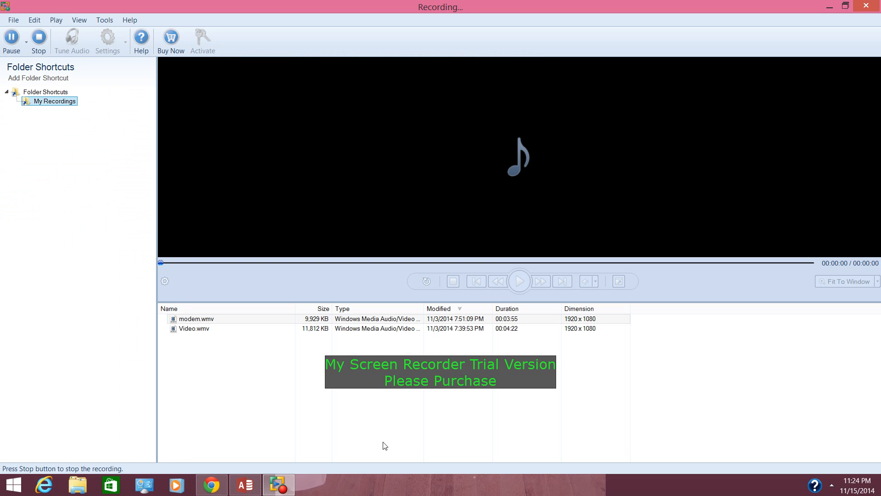